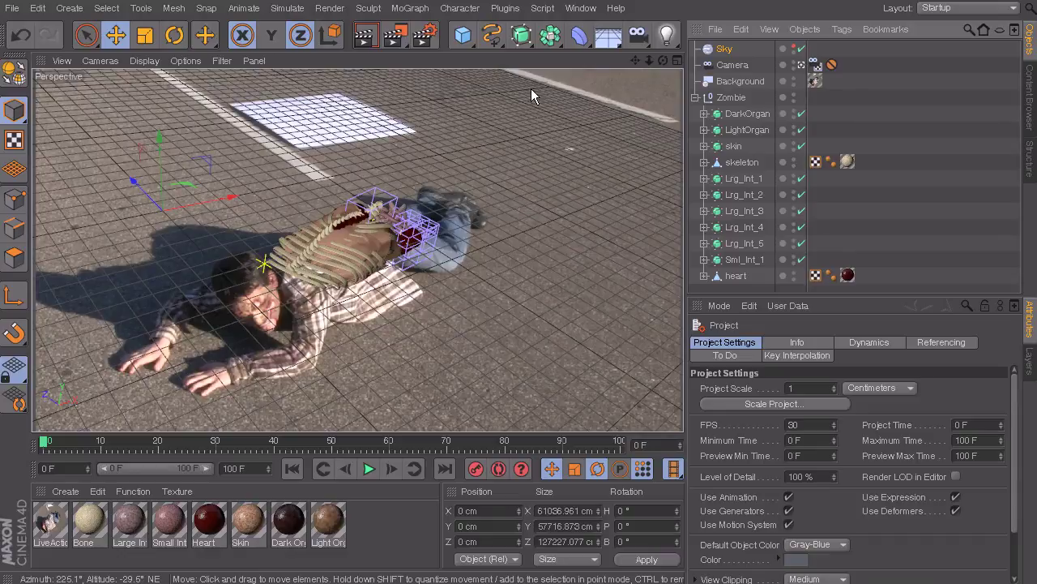
- Add a plane and enlarge it to about 13664 cm wide and 7515 cm high to cover the ground
left_click(466, 39)
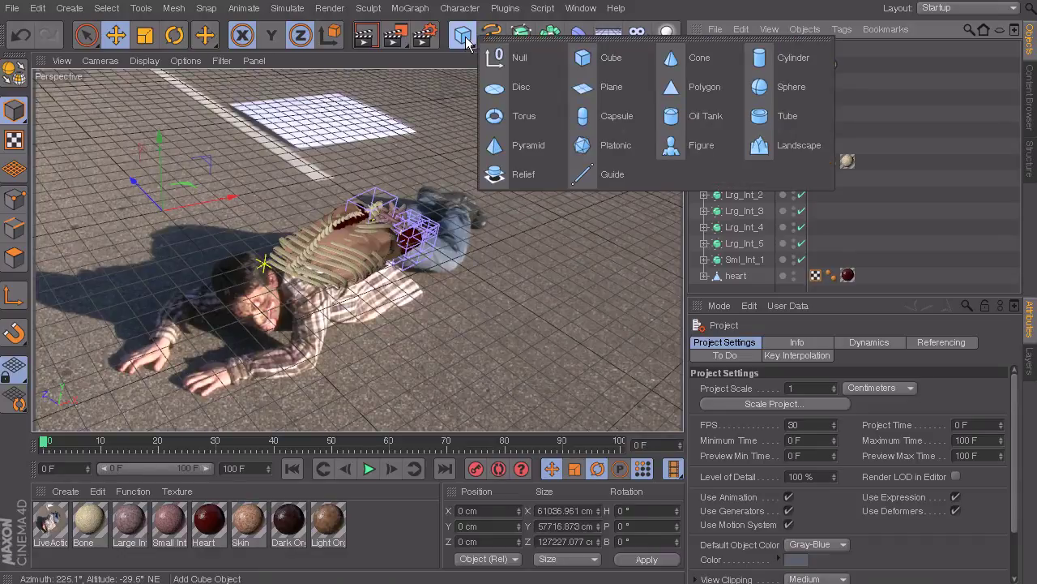
left_click(612, 87)
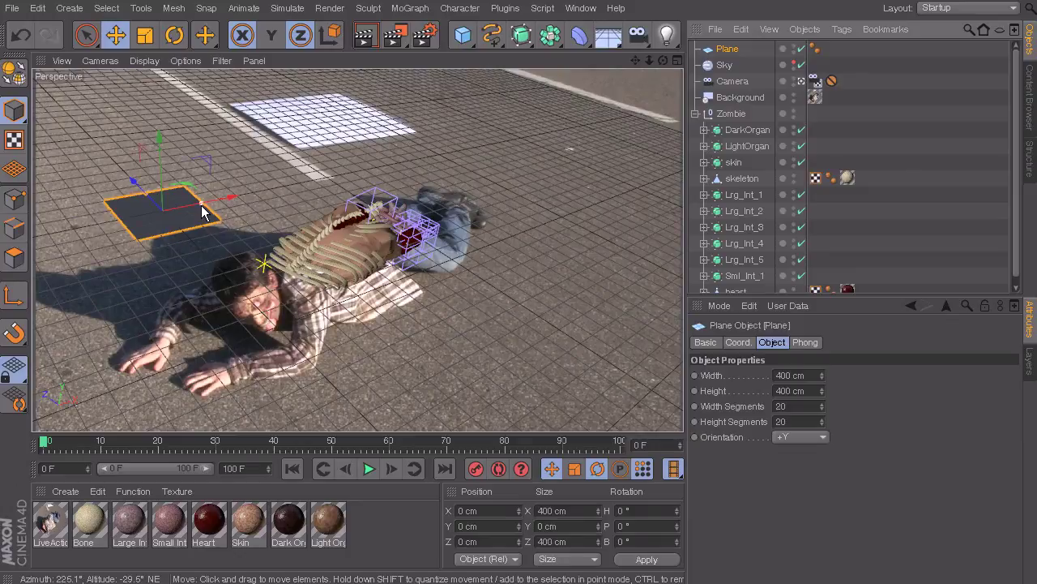
left_click_drag(197, 203, 494, 144)
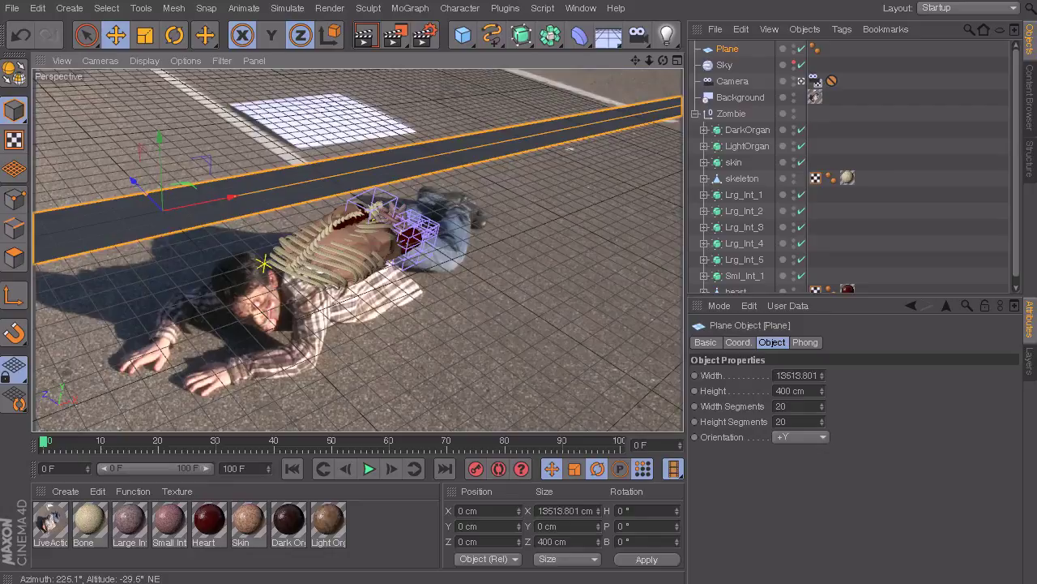
left_click_drag(149, 193, 90, 93)
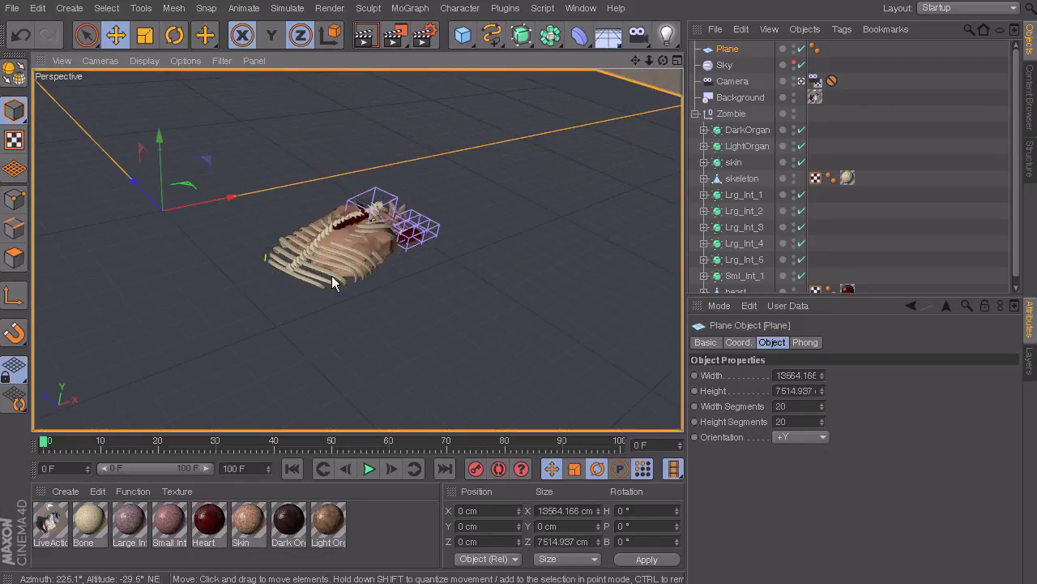
- Reduce the plane's width to about 10844 cm and move it along X to about 3927 cm
left_click_drag(194, 203, 473, 181)
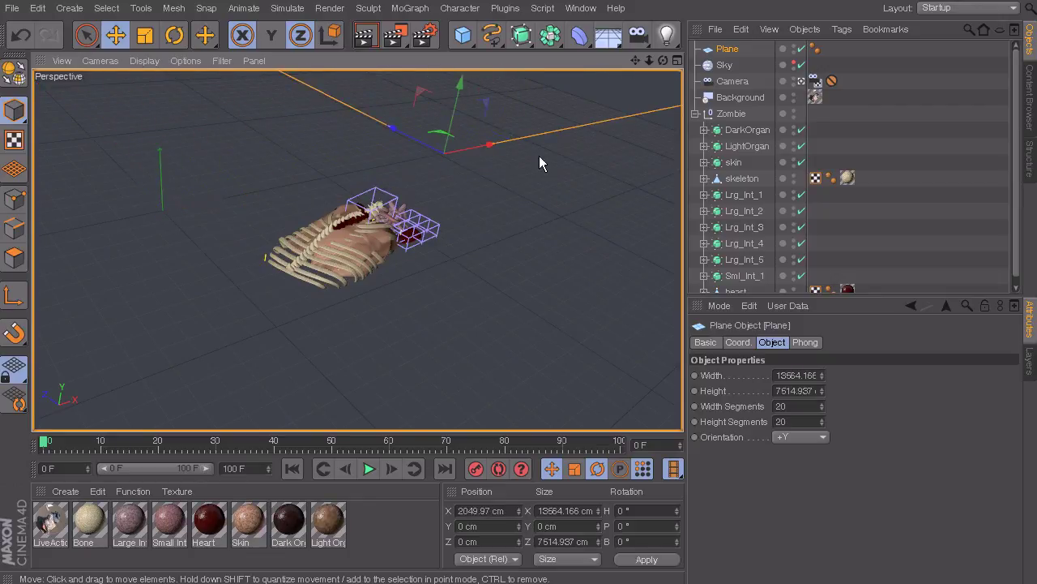
left_click(800, 80)
middle_click_drag(639, 117, 426, 209, "alt")
scroll(547, 157, "down", 3)
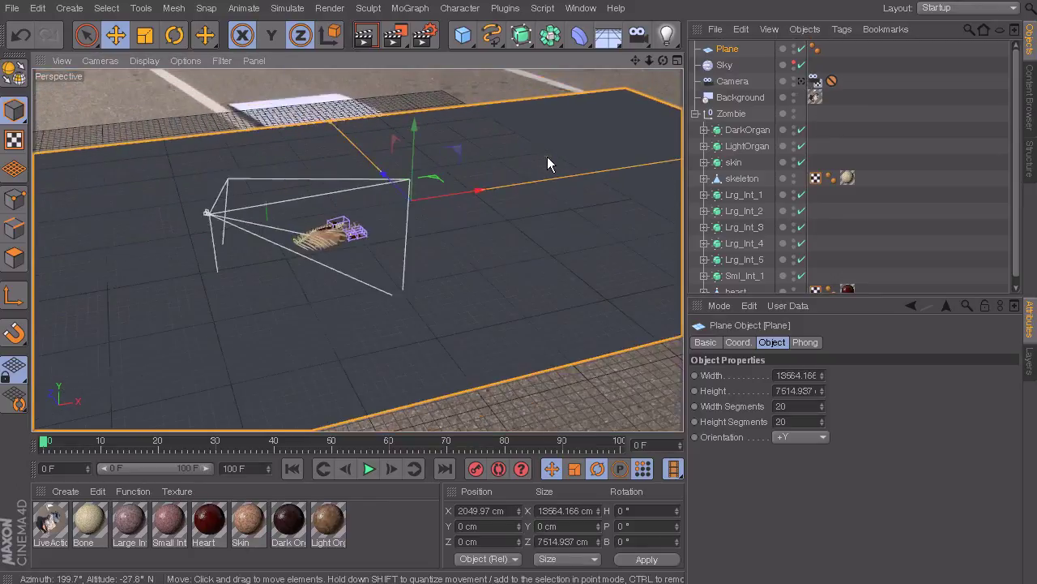
left_click_drag(547, 156, 582, 161, "alt")
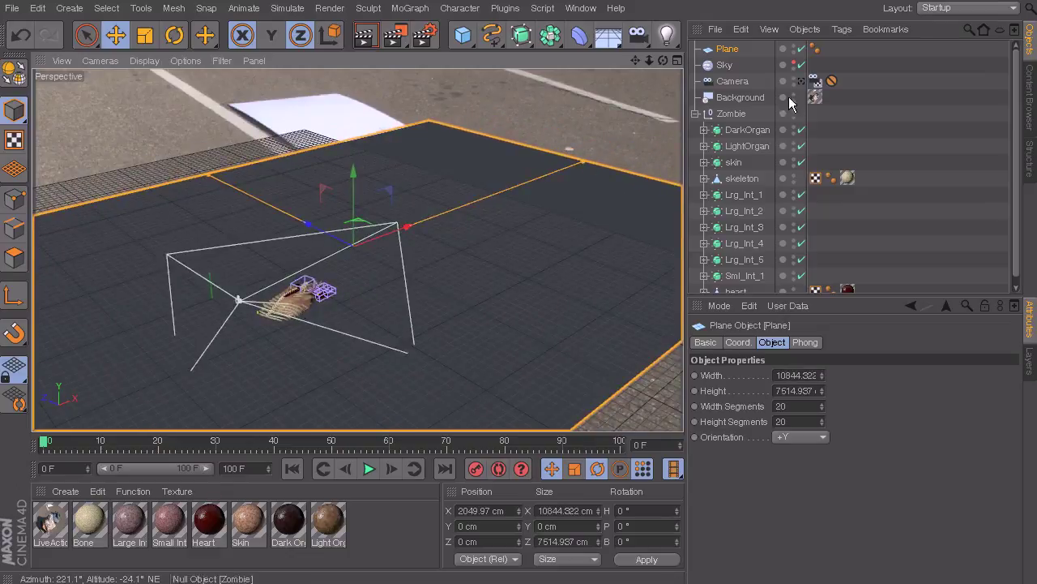
left_click(802, 81)
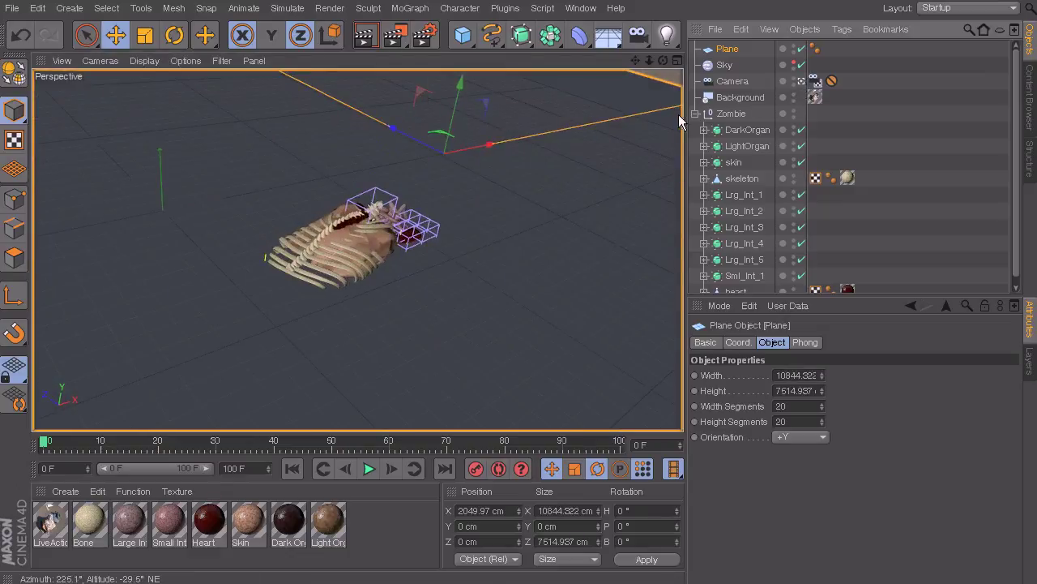
left_click_drag(486, 146, 608, 115)
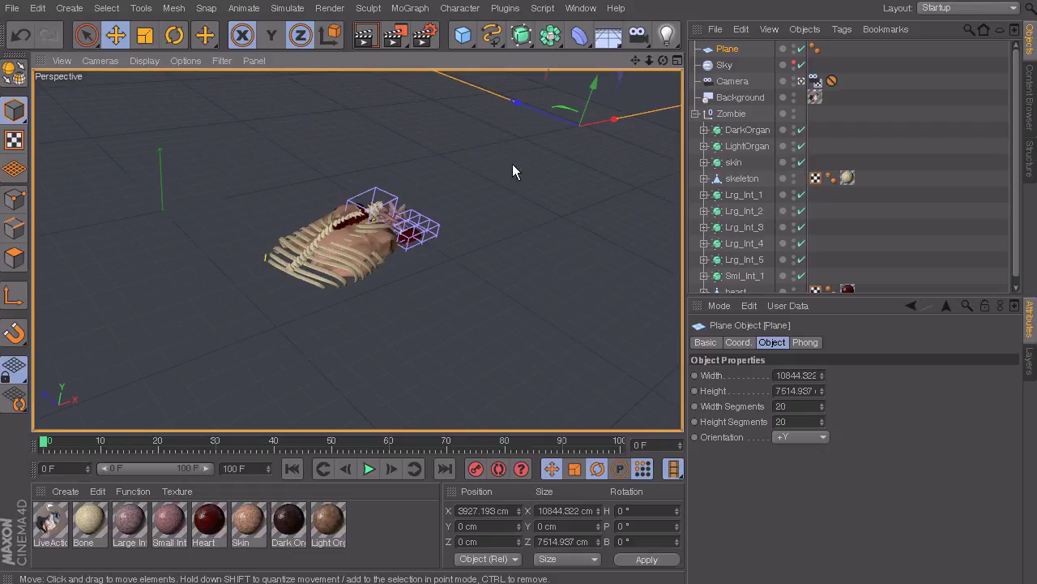
- Make the sky visible and start an interactive render region over the camera view
mouse_move(45, 442)
left_mouse_down()
mouse_move(775, 437)
mouse_move(45, 429)
left_mouse_up()
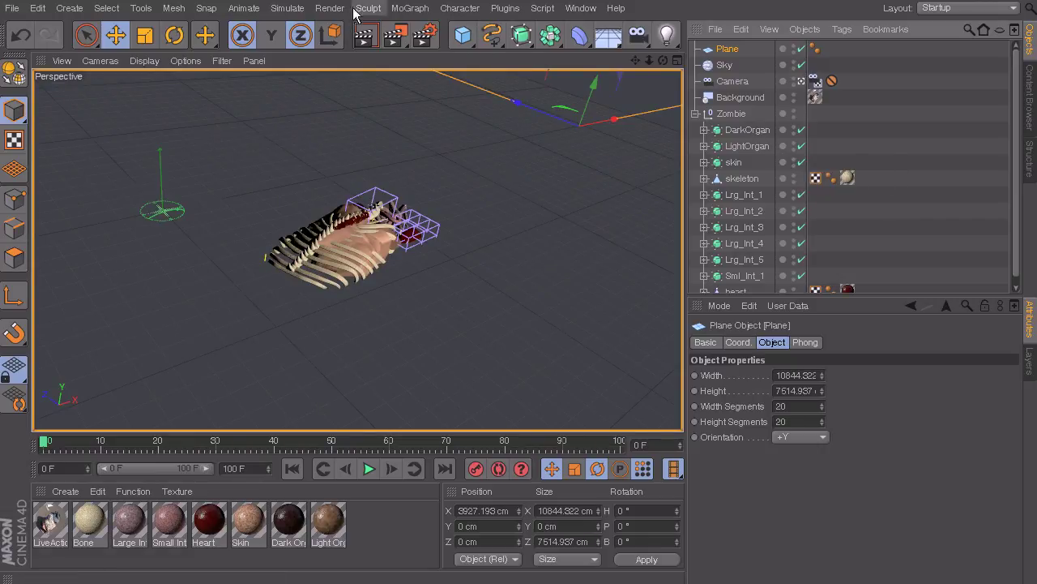
left_click(328, 10)
left_click(398, 156)
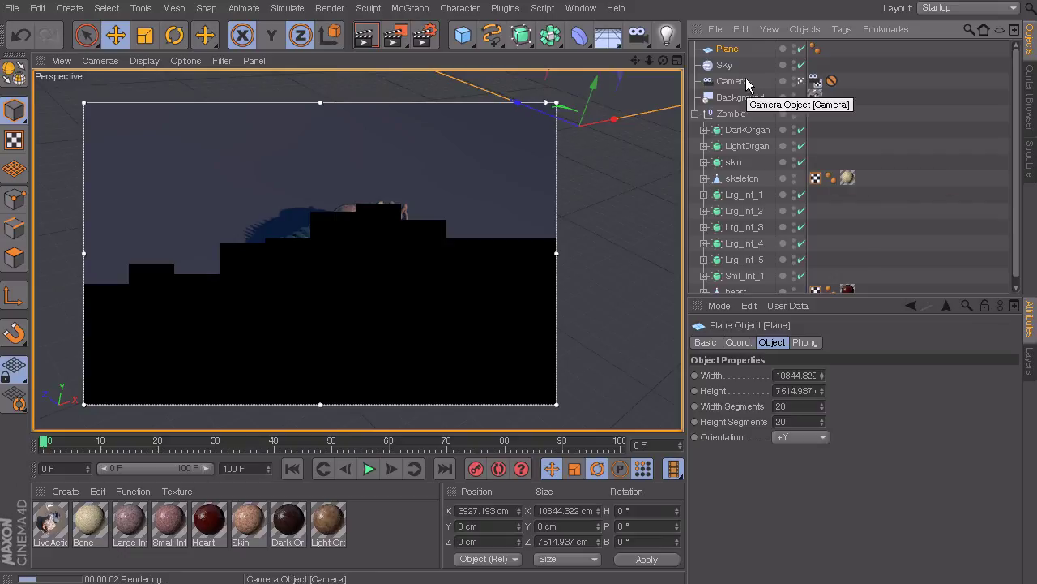
- Set the physical sky's time of day to 10:00:00
left_click(721, 65)
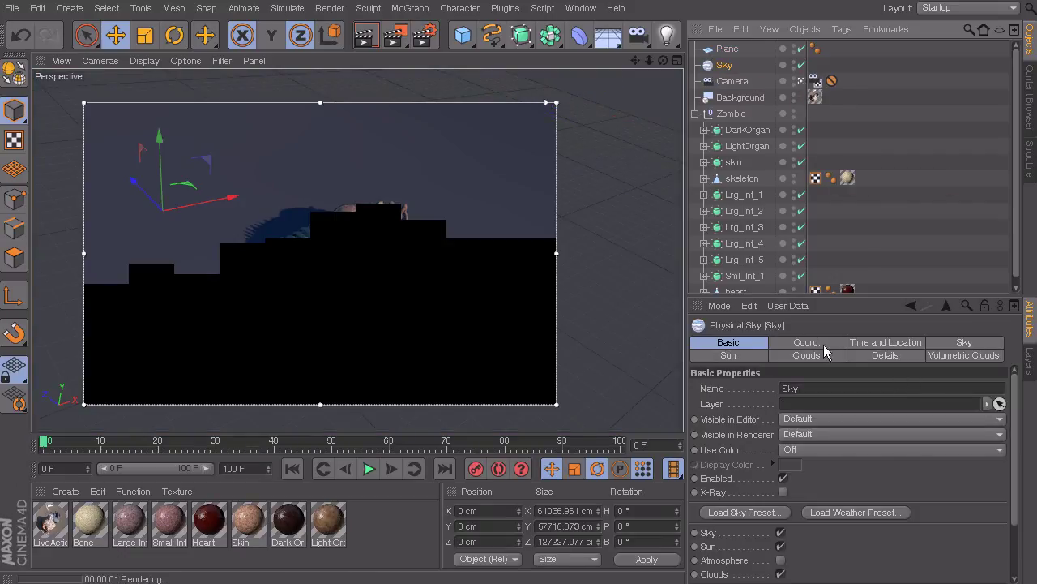
left_click(857, 344)
double_click(921, 388)
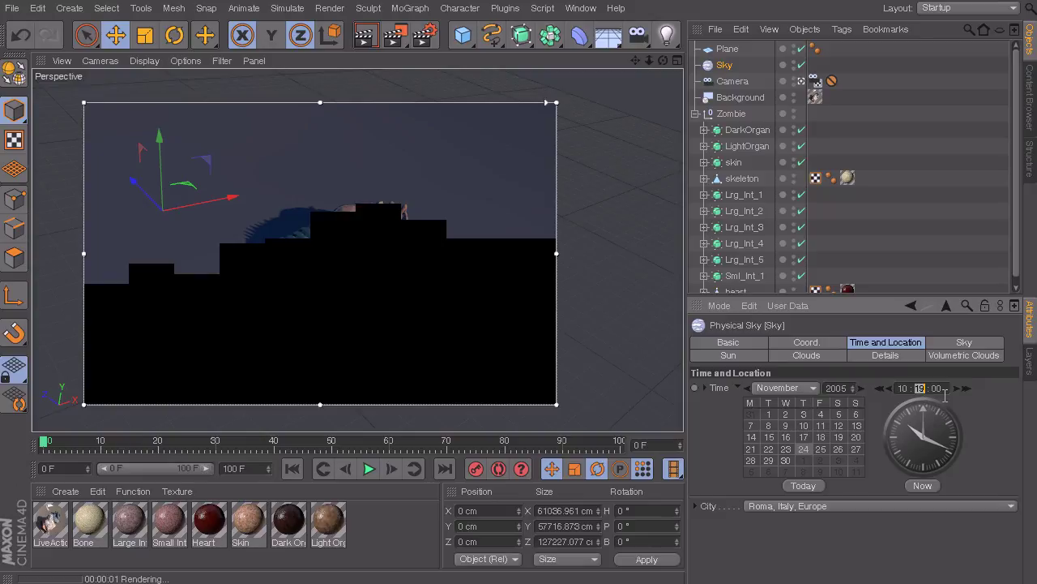
type("0")
key("Return")
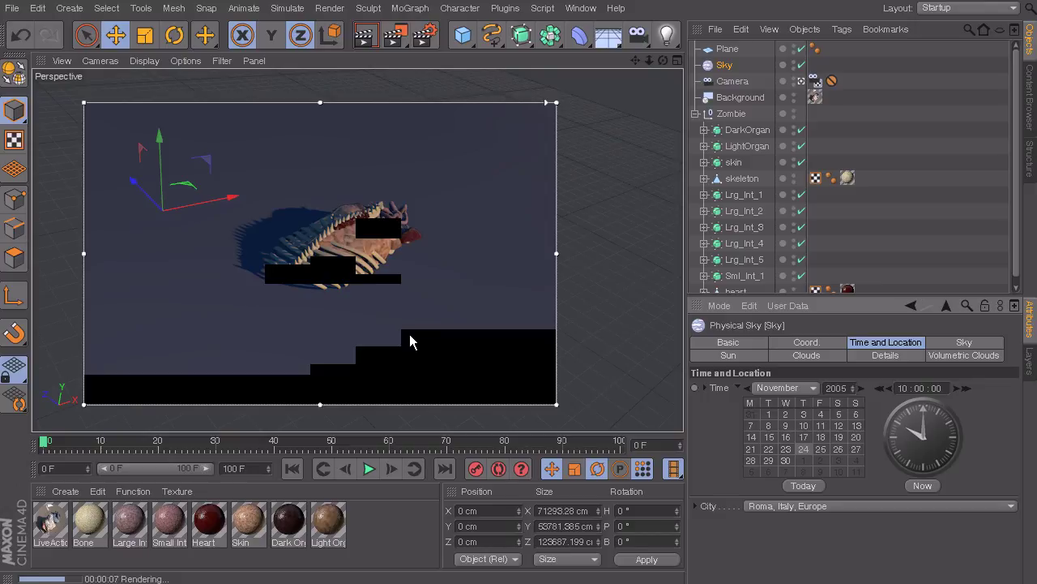
- Lower the plane in the front view to about -104 cm on Y so it sits beneath the zombie's organs
left_click(727, 50)
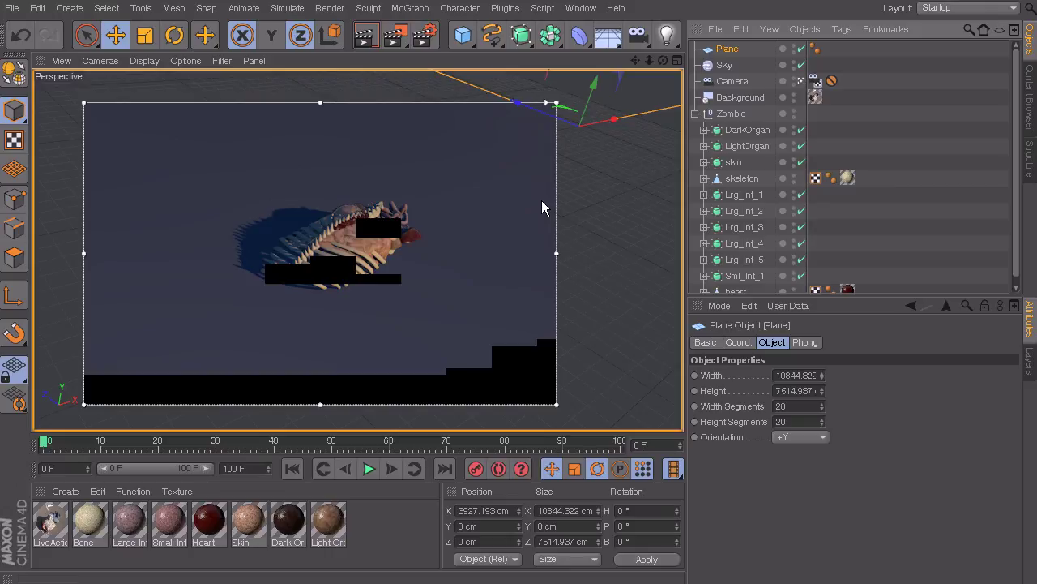
middle_click(503, 195)
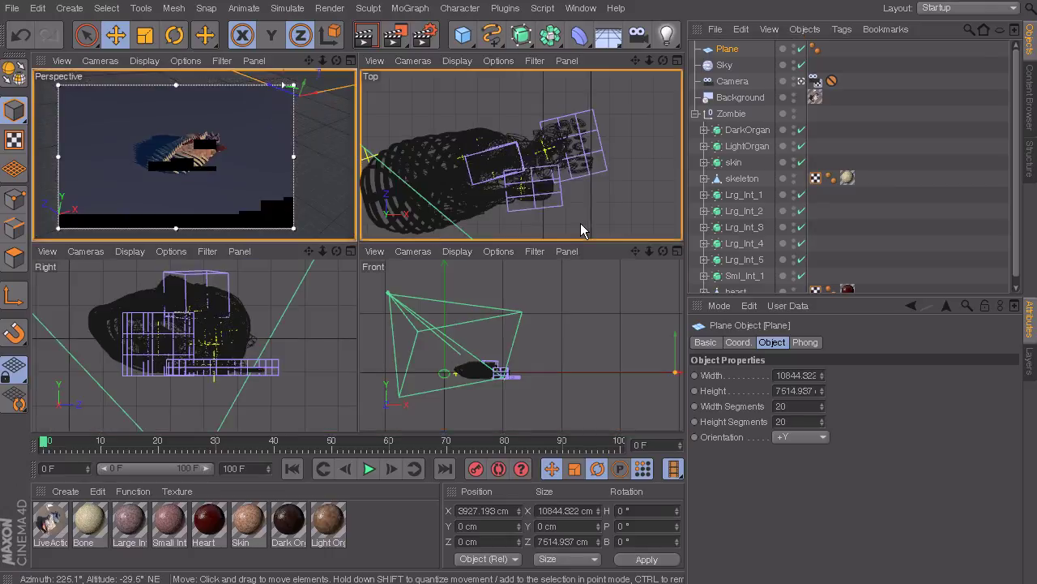
middle_click(571, 327)
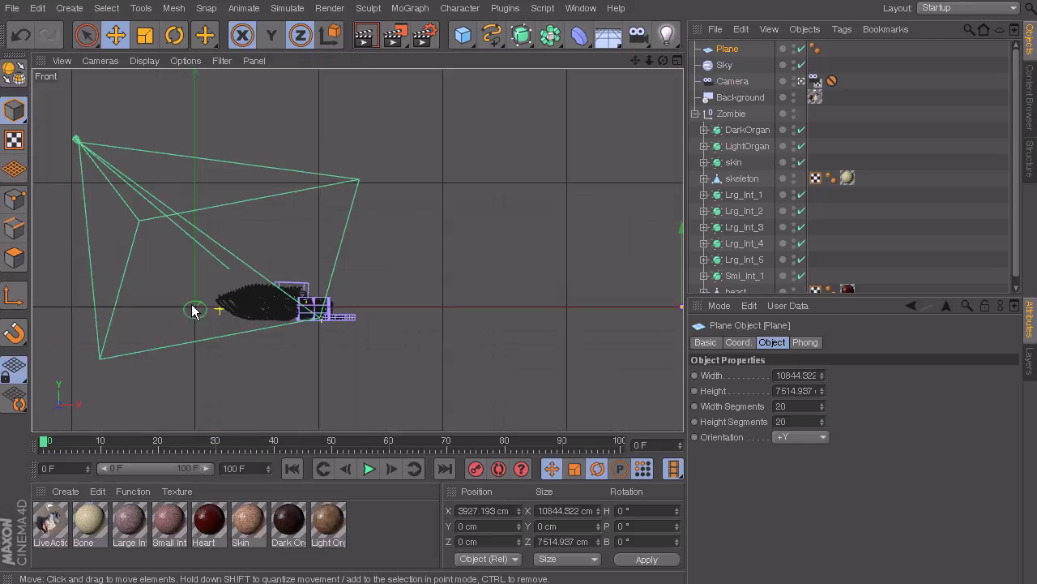
scroll(494, 304, "down", 1)
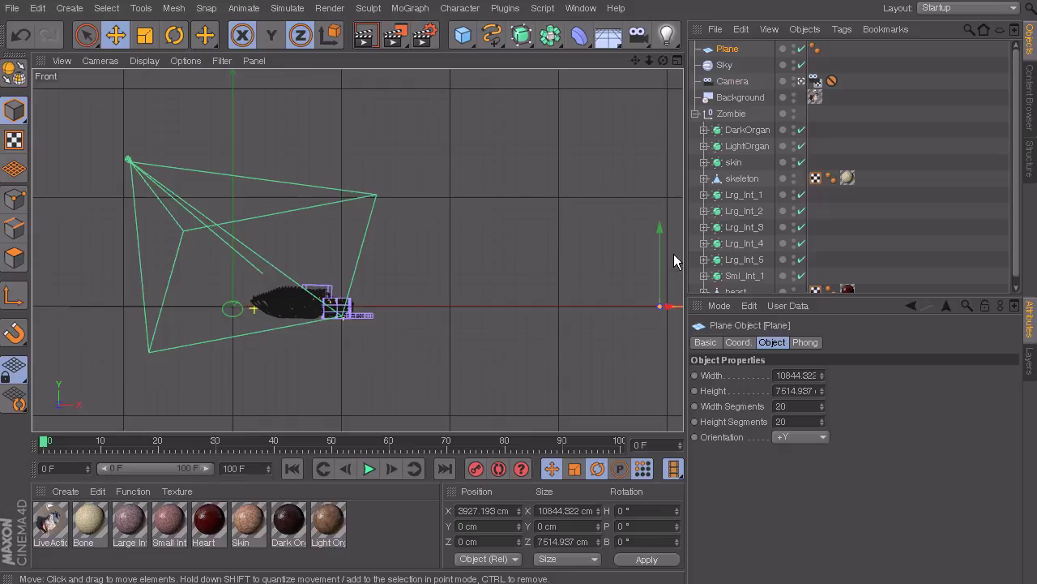
left_click_drag(660, 239, 660, 249)
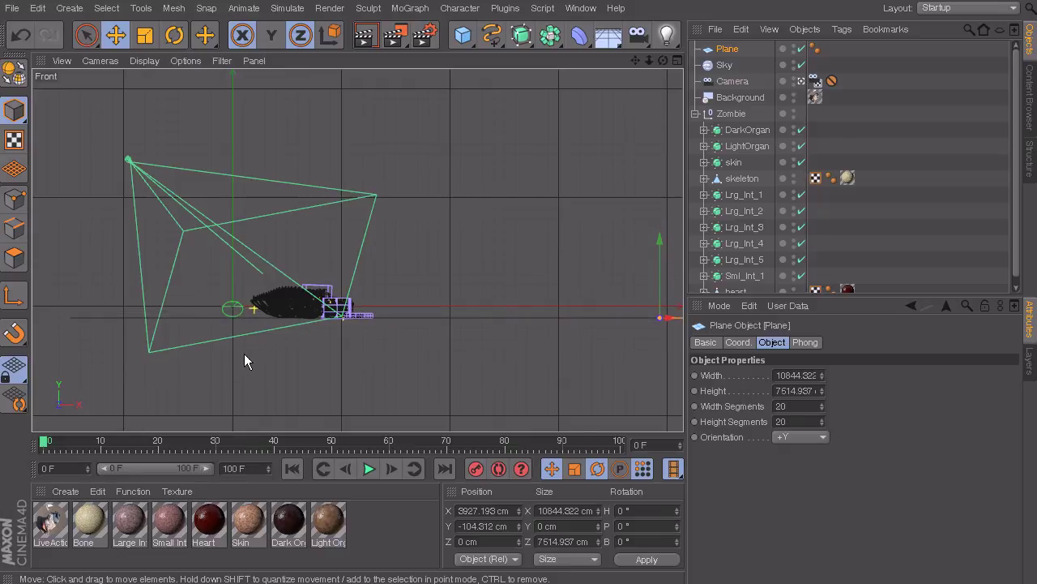
scroll(309, 324, "up", 2)
scroll(438, 297, "up", 5)
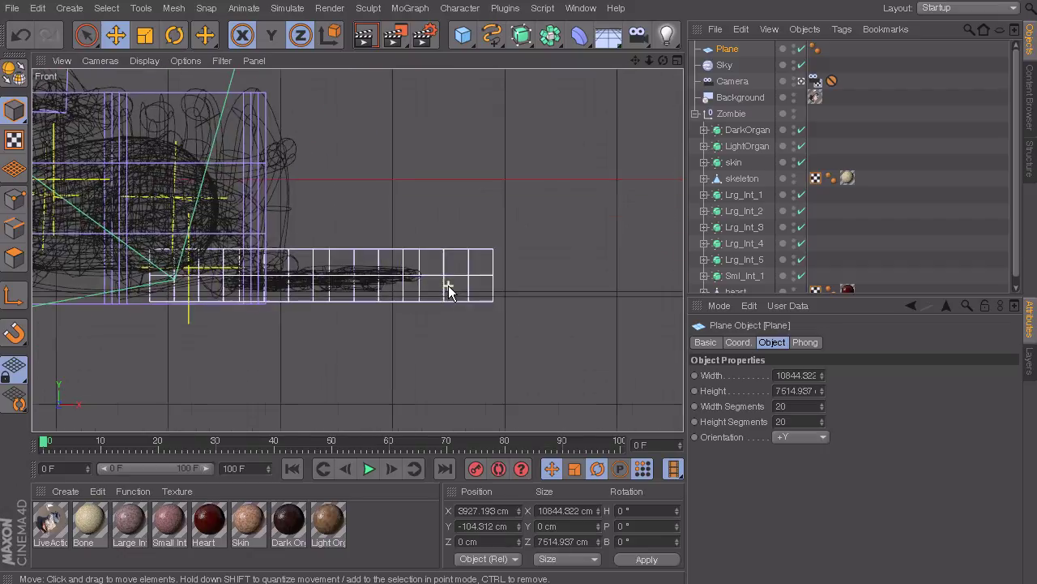
scroll(452, 286, "down", 6)
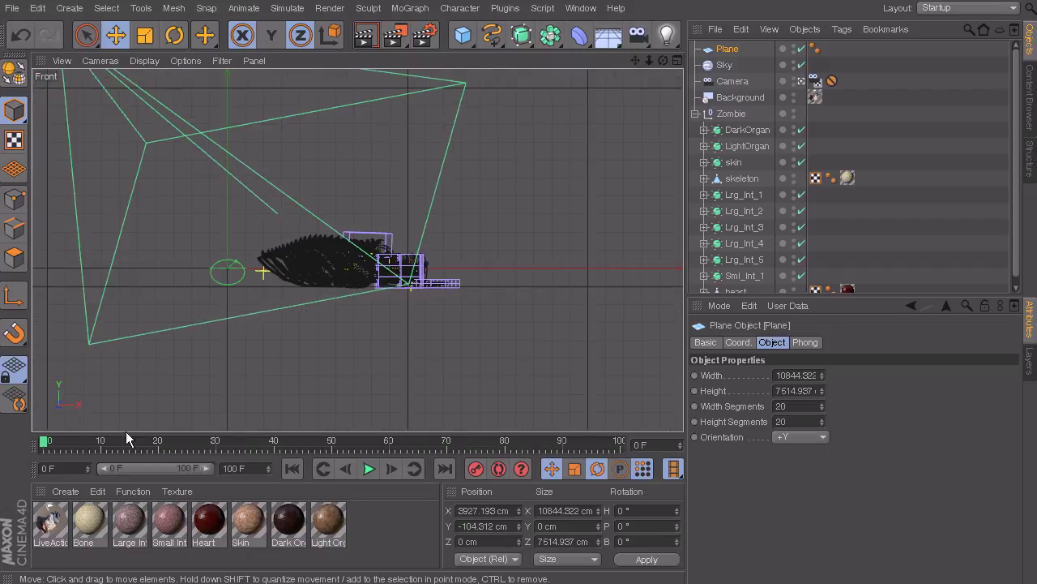
- Return to the full perspective view and go to frame 35 to preview the render with shadows
left_click(49, 445)
mouse_move(49, 444)
left_mouse_down()
mouse_move(548, 458)
mouse_move(42, 459)
left_mouse_up()
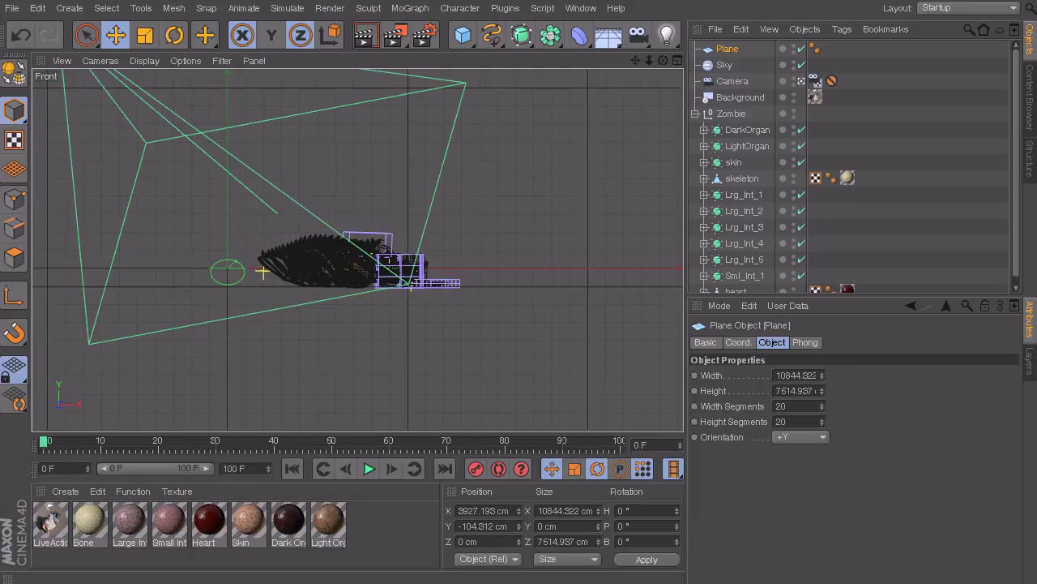
middle_click(329, 232)
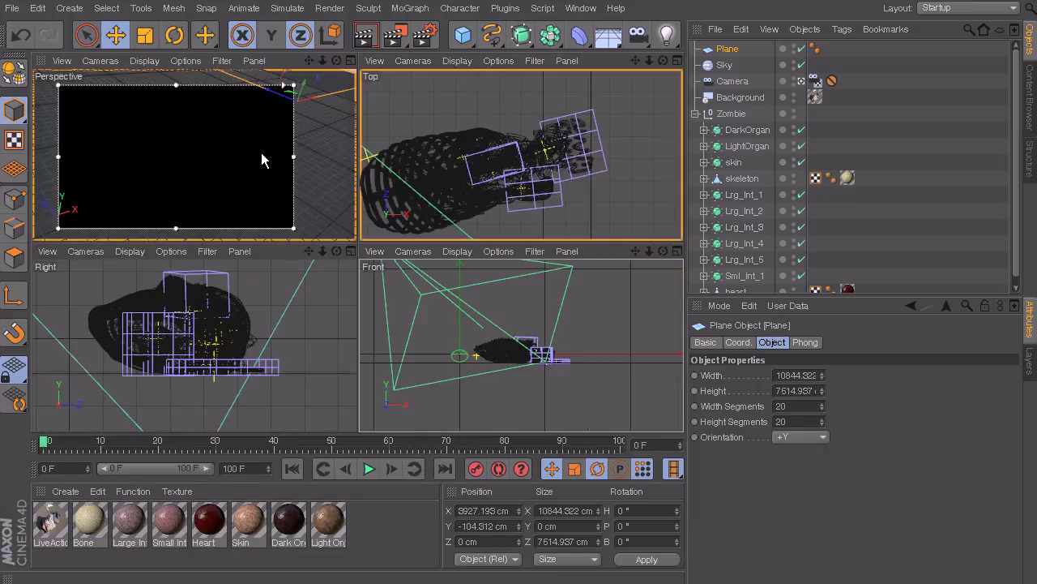
middle_click(261, 152)
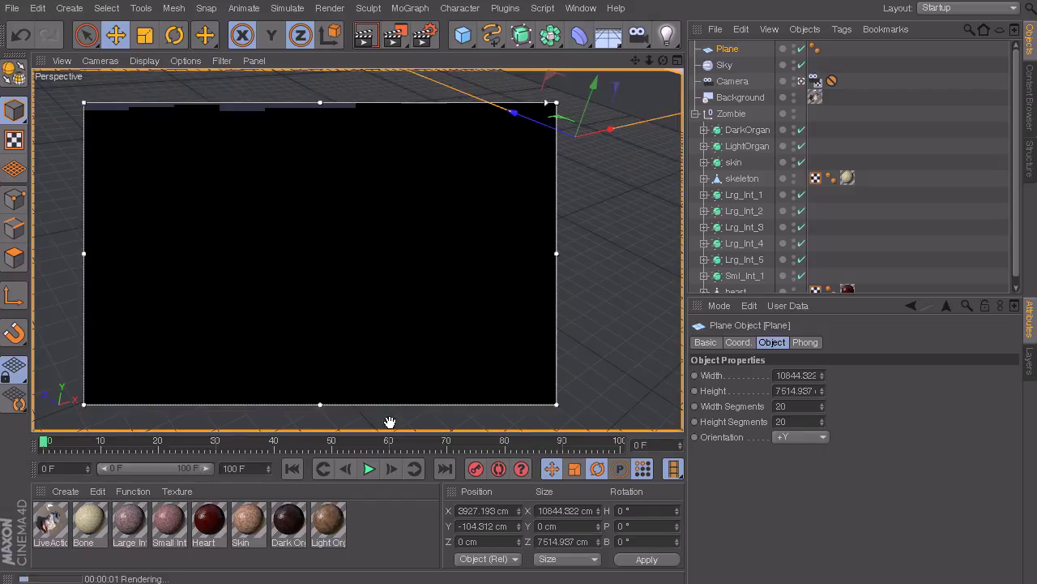
left_click_drag(215, 446, 245, 448)
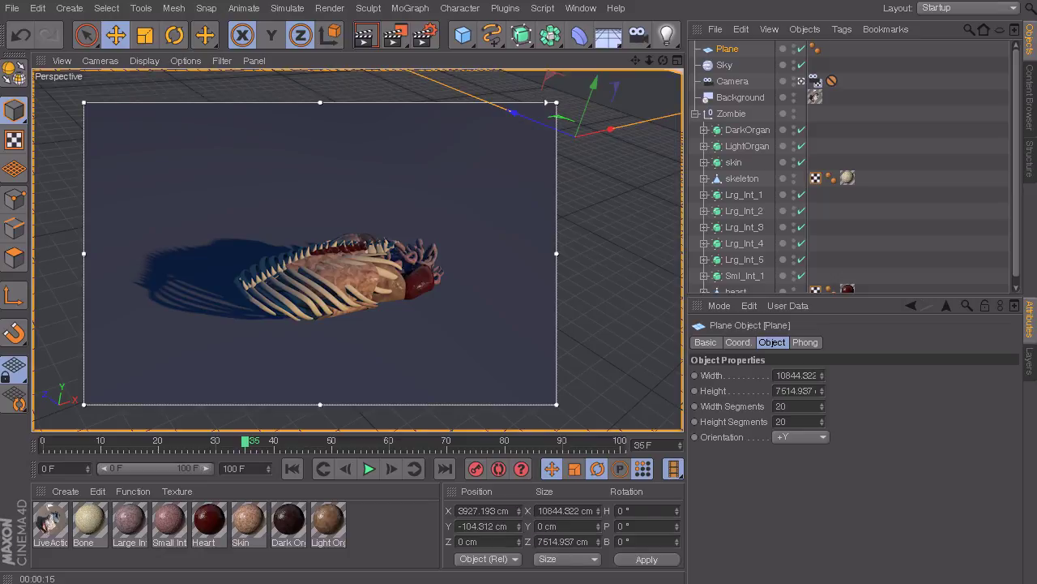
- Switch to the Notepad note on where to find the Shadow Catcher plug-in, read it and close it
key("alt+Tab")
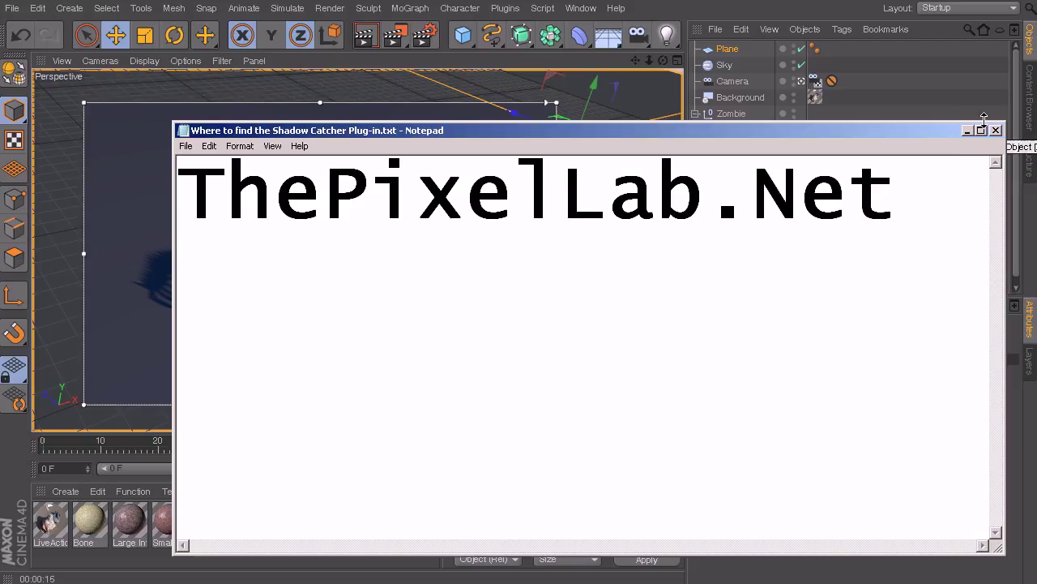
left_click(996, 131)
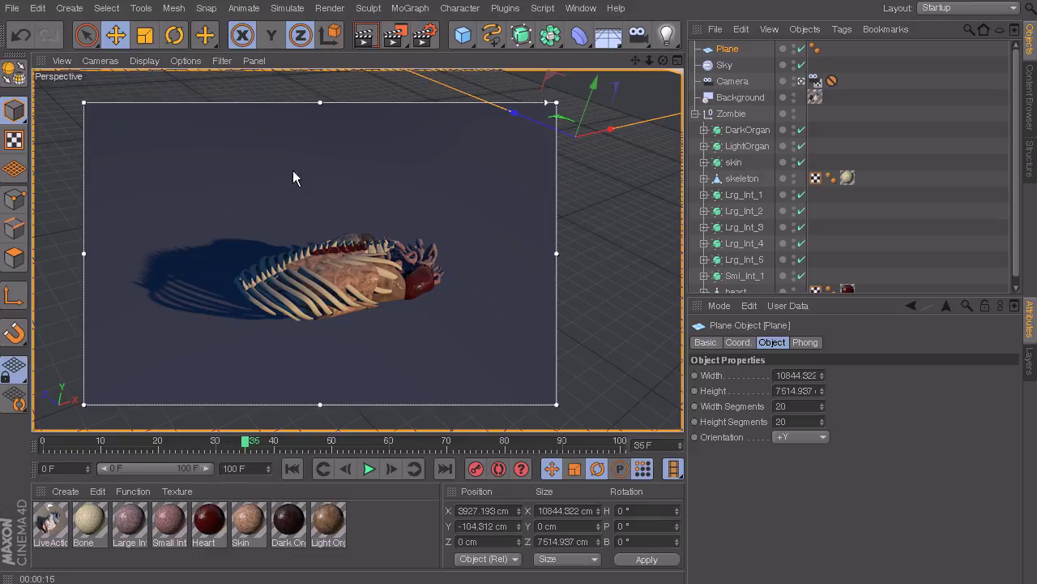
- Create a new material, open it for editing and disable its Color and Specular channels
left_click(66, 491)
left_click(75, 514)
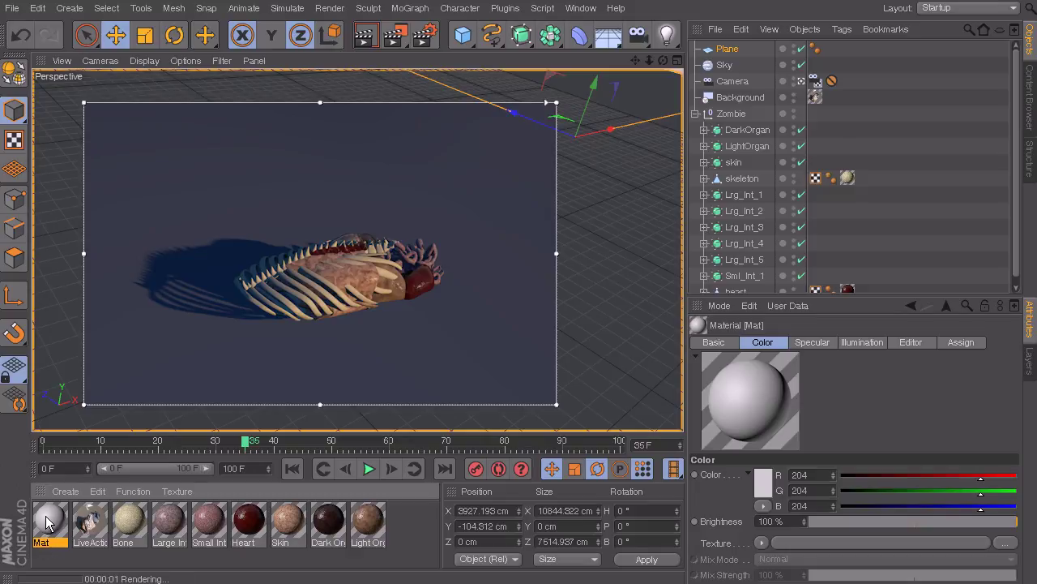
double_click(47, 519)
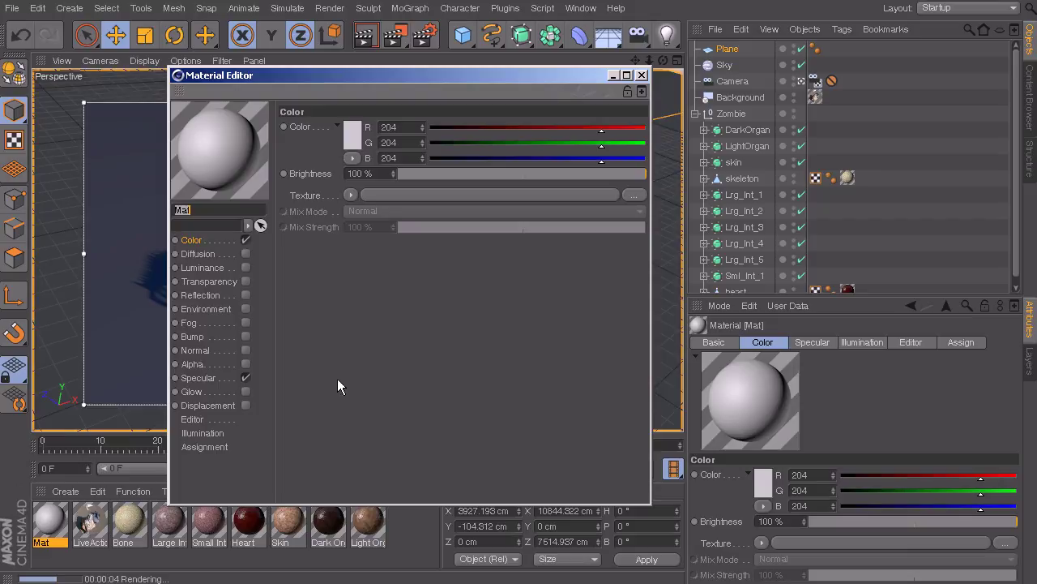
- Turn off the interactive render region
left_click(336, 10)
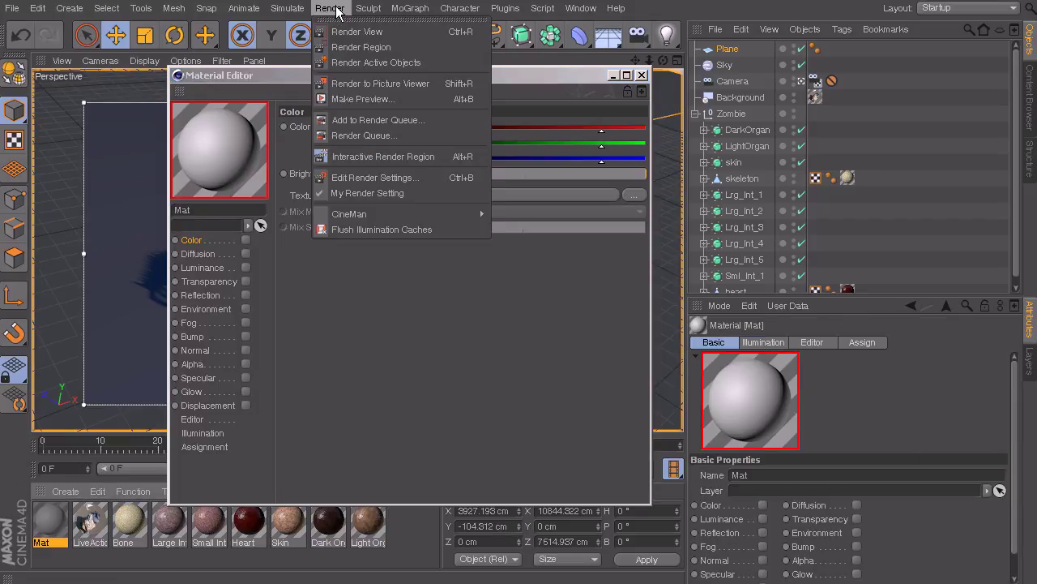
left_click(356, 157)
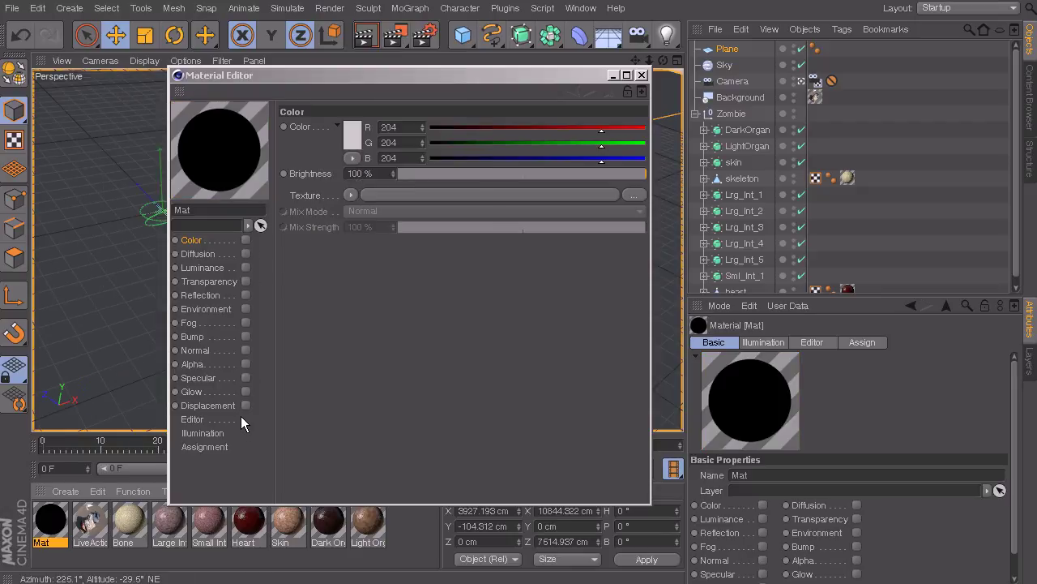
- Enable the material's Alpha channel with Invert on, load the Shadow Catcher shader as its texture, and close the material editor
left_click(246, 364)
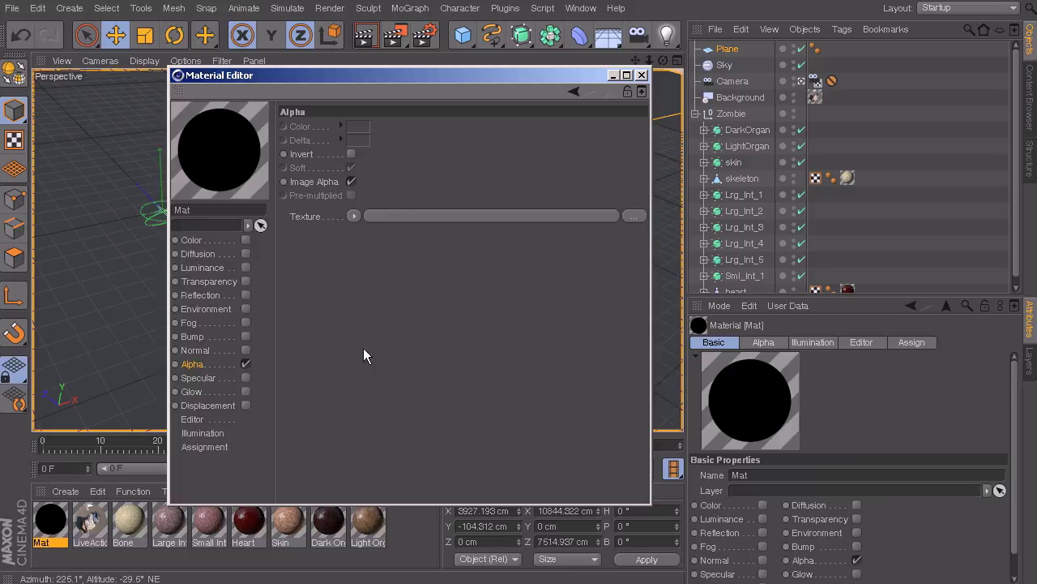
left_click(351, 154)
left_click(351, 214)
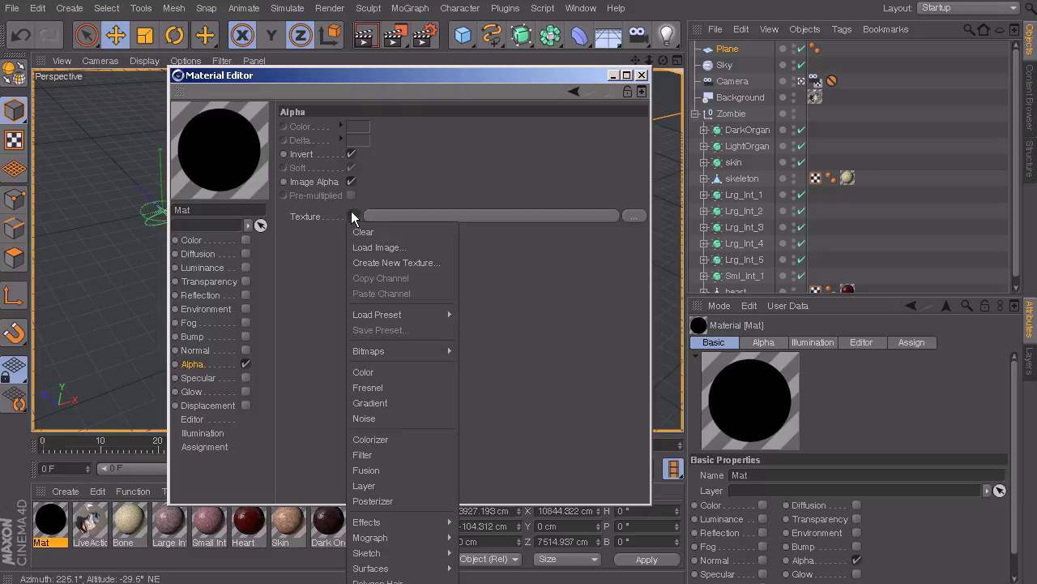
left_click(374, 88)
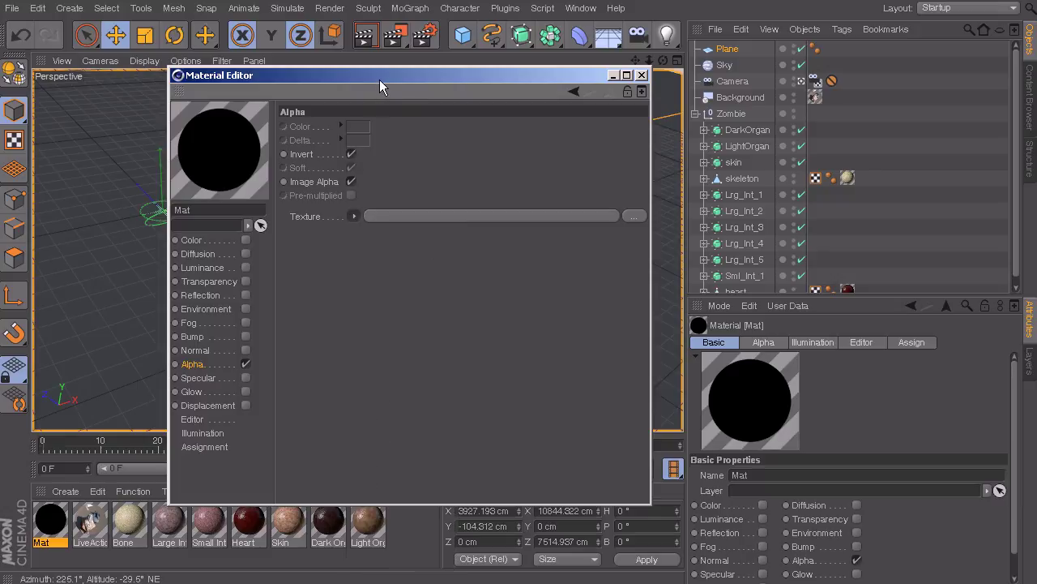
left_click_drag(372, 89, 381, 15)
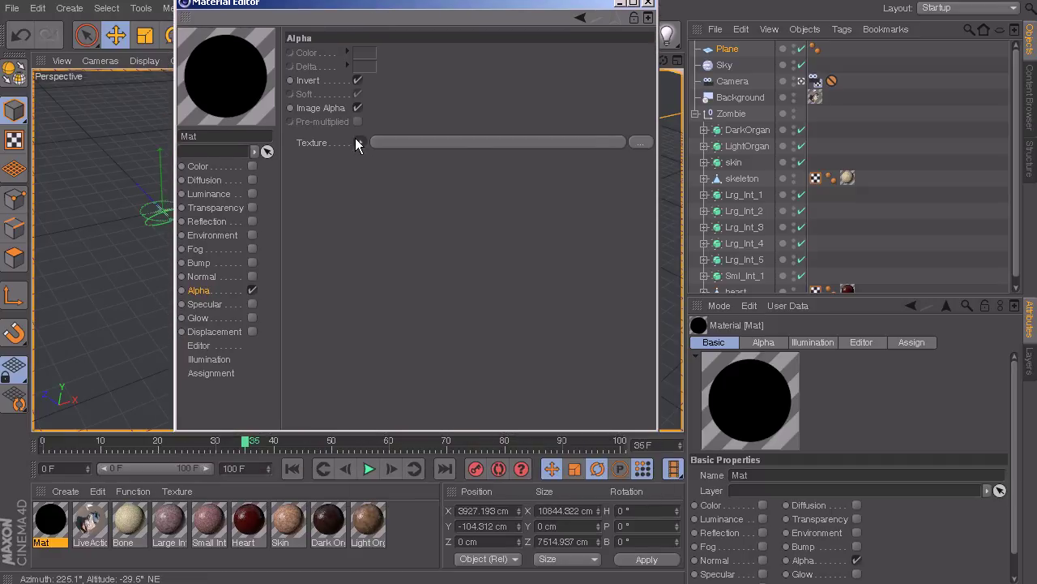
left_click(357, 143)
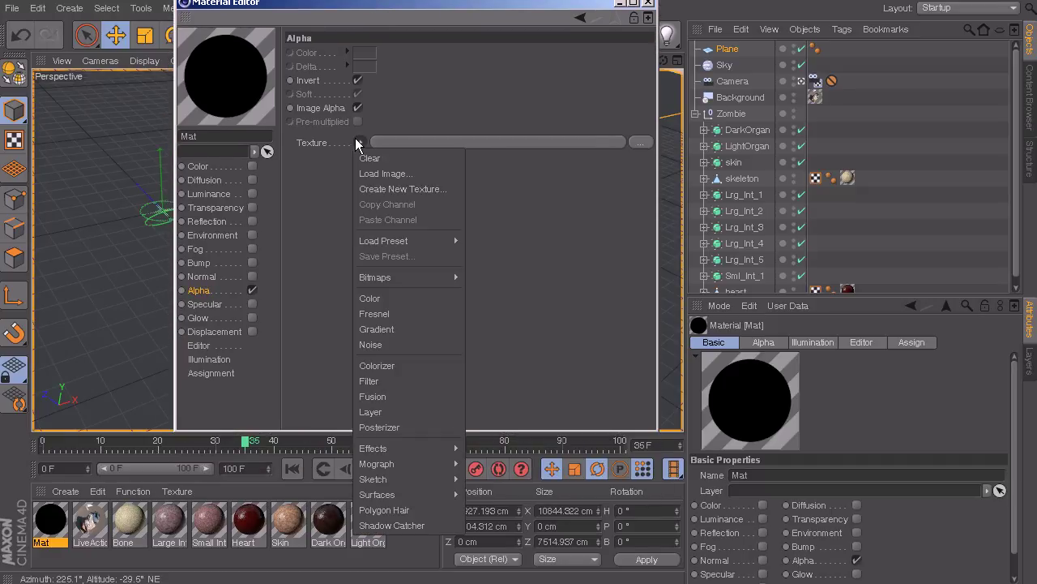
left_click(390, 524)
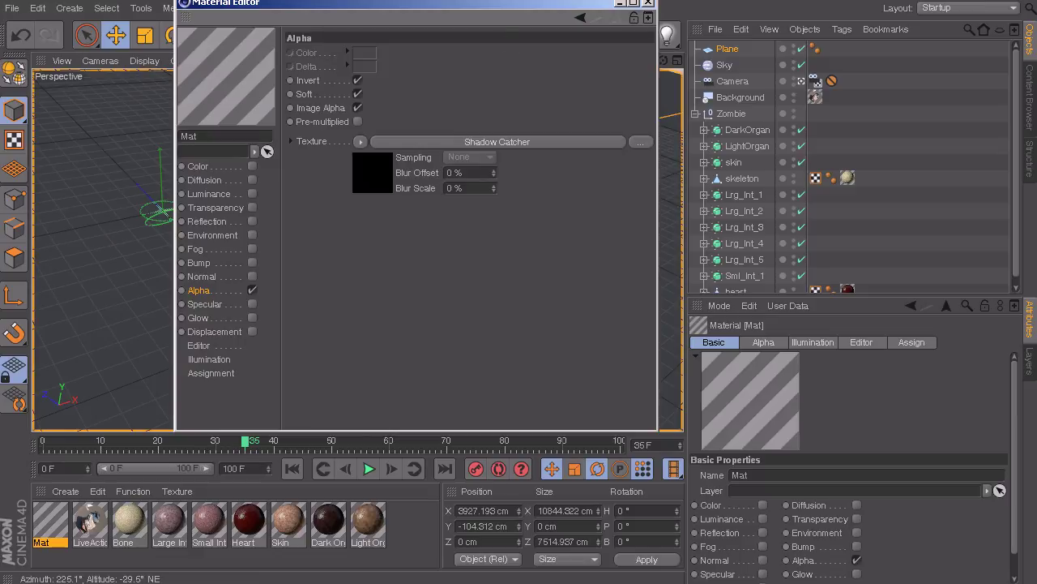
left_click(649, 2)
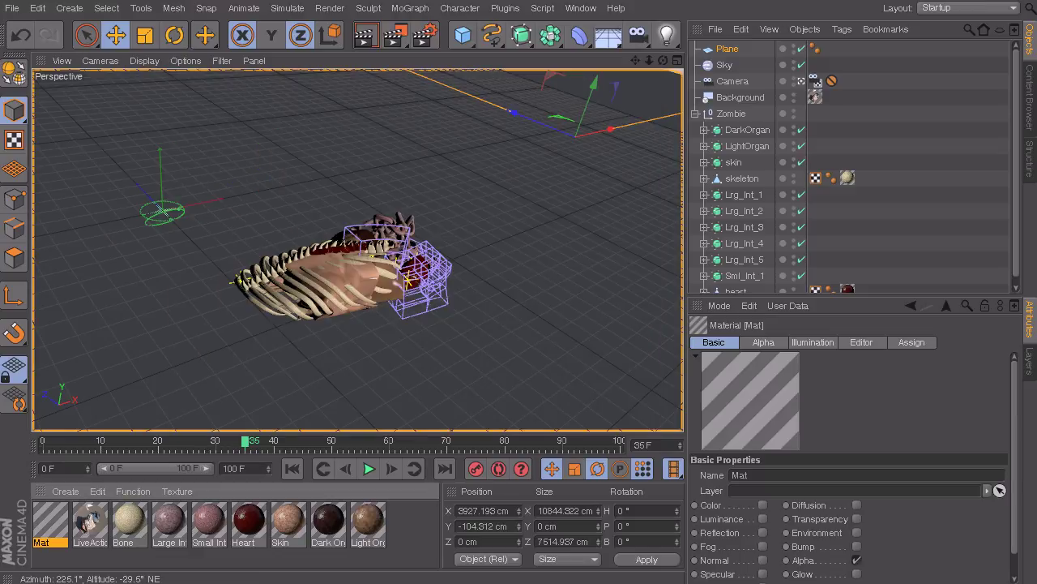
- Rename the new shadow catcher material as Ground Shadow
double_click(51, 521)
left_click(194, 191)
double_click(194, 190)
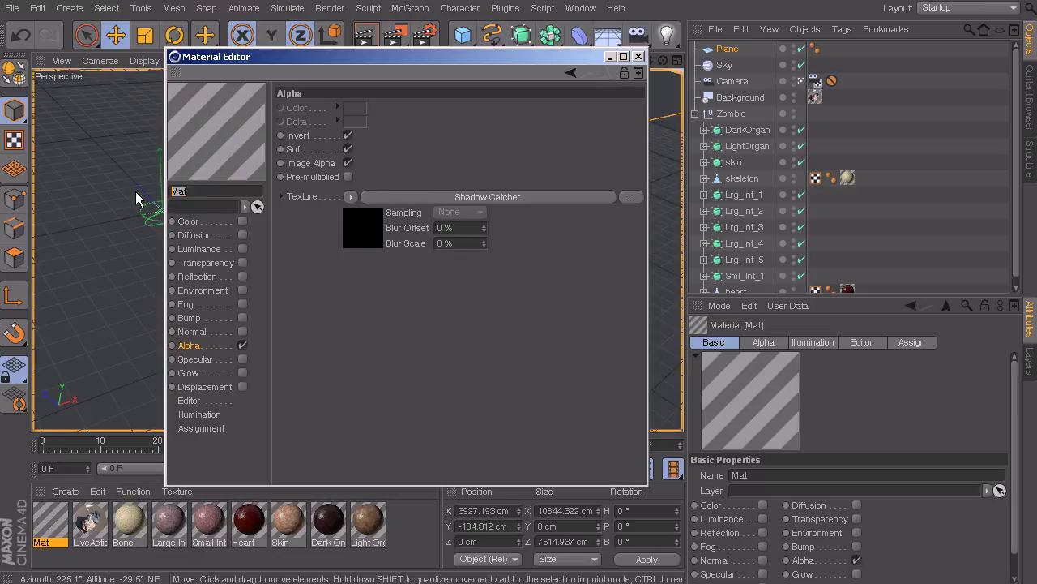
type("Ground Shadow")
key("Return")
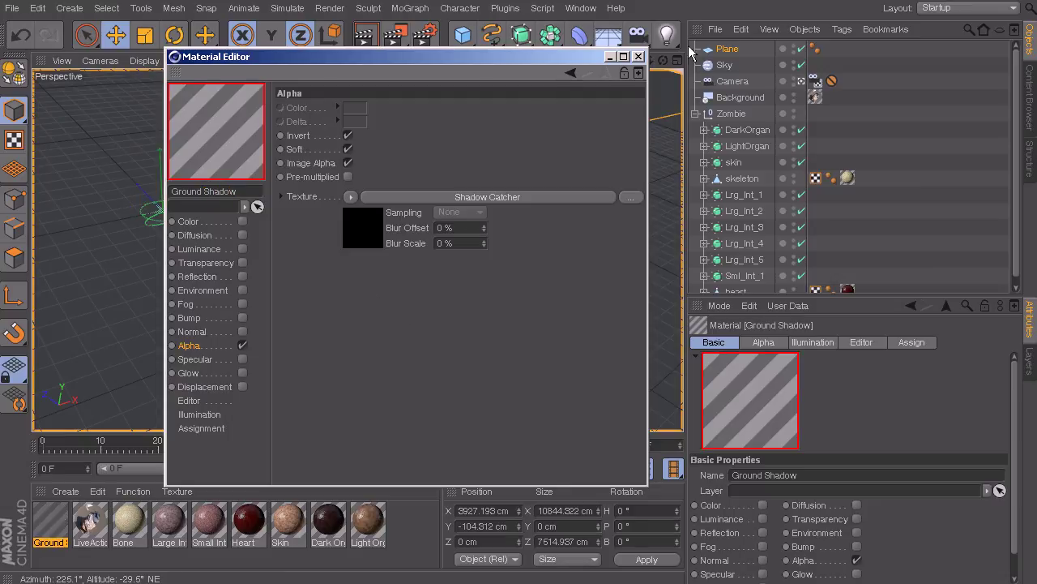
left_click(638, 57)
- Apply the Ground Shadow material to the Plane and preview it with the Interactive Render Region
left_click_drag(55, 527, 725, 55)
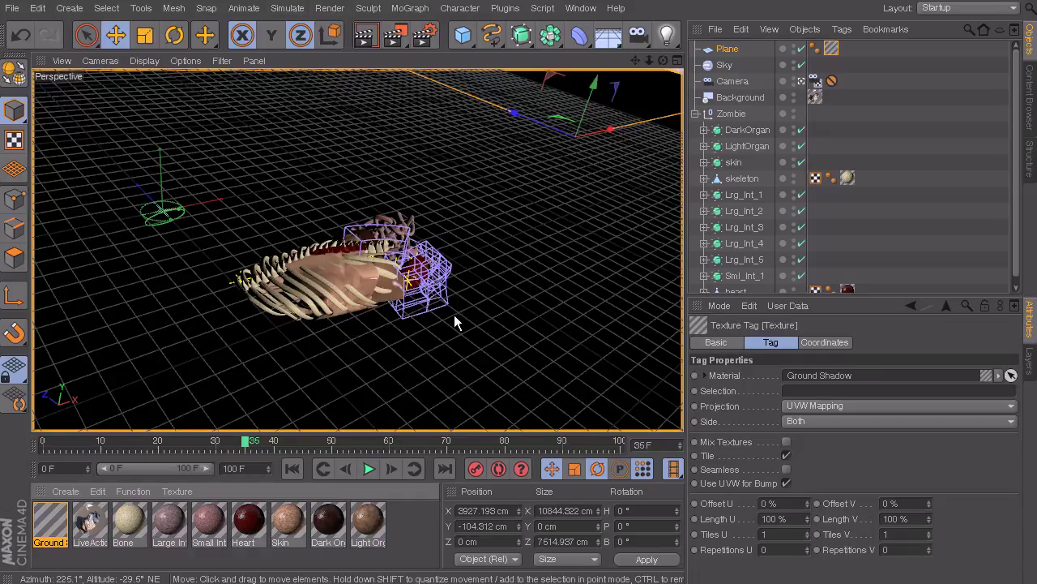
left_click(318, 9)
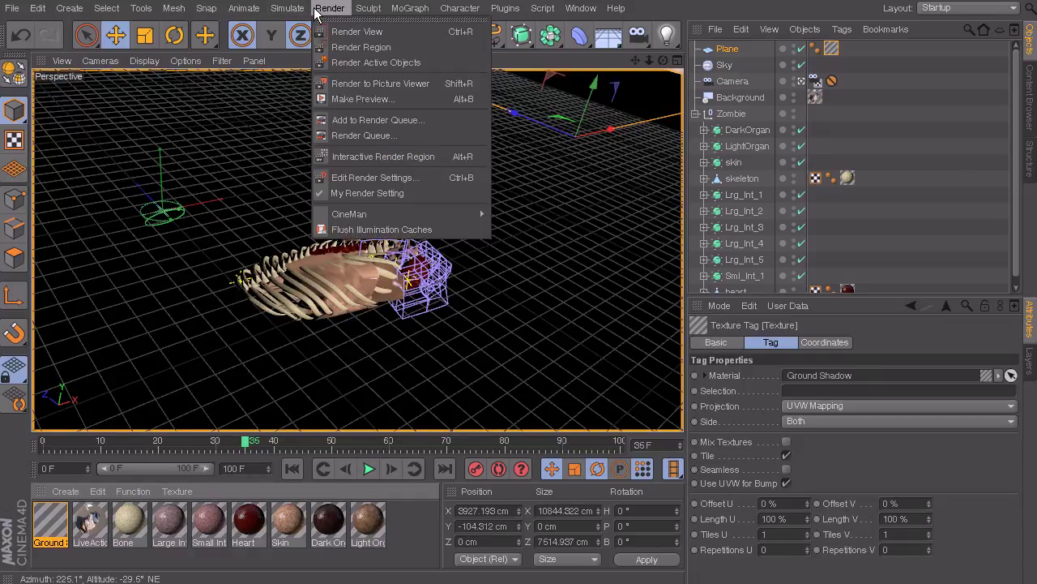
left_click(385, 157)
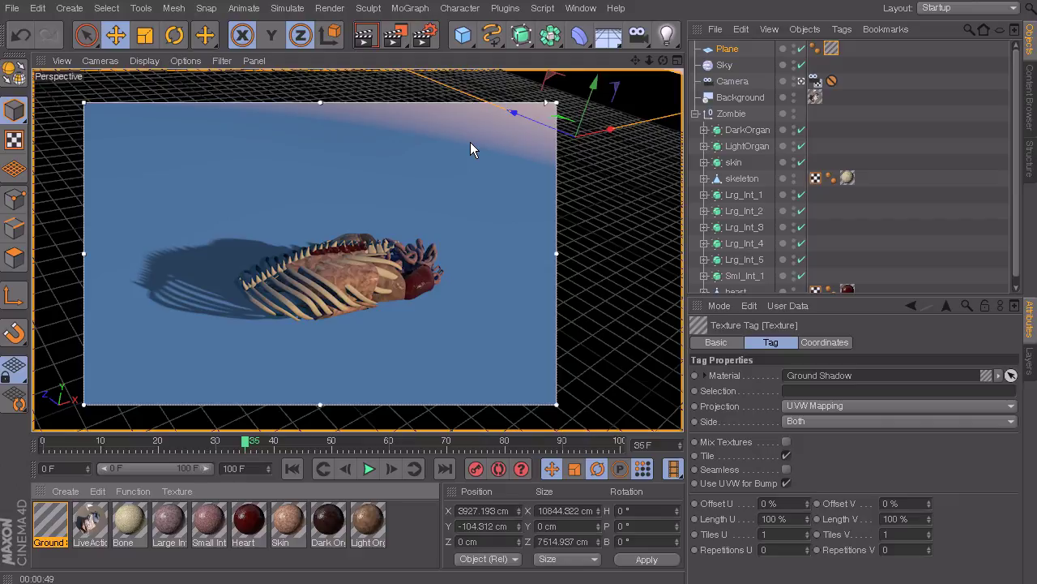
- Add a Compositing tag to the Plane and move the tag onto the Sky object
left_click(840, 30)
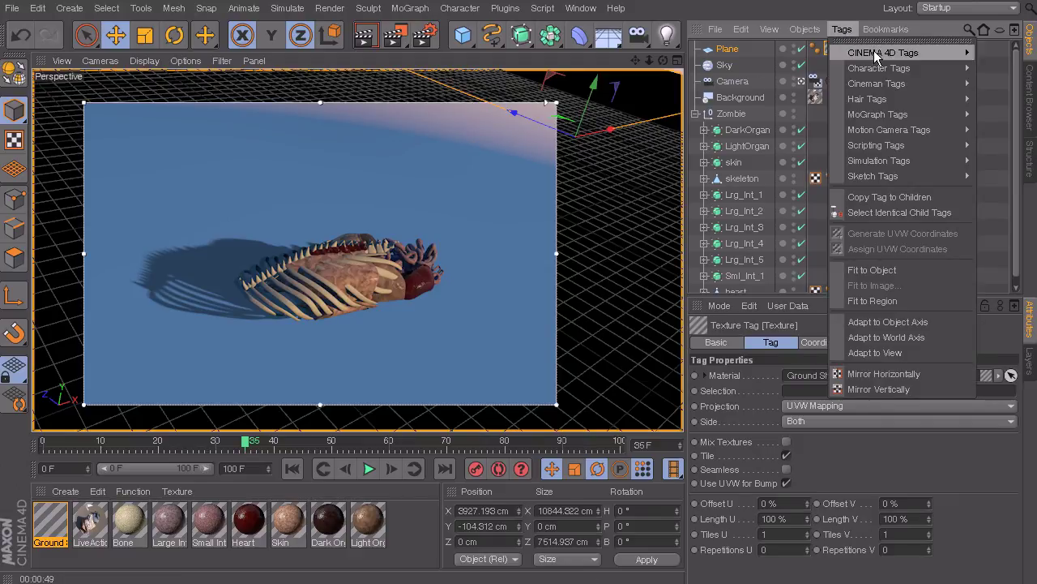
mouse_move(874, 51)
left_click(1002, 131)
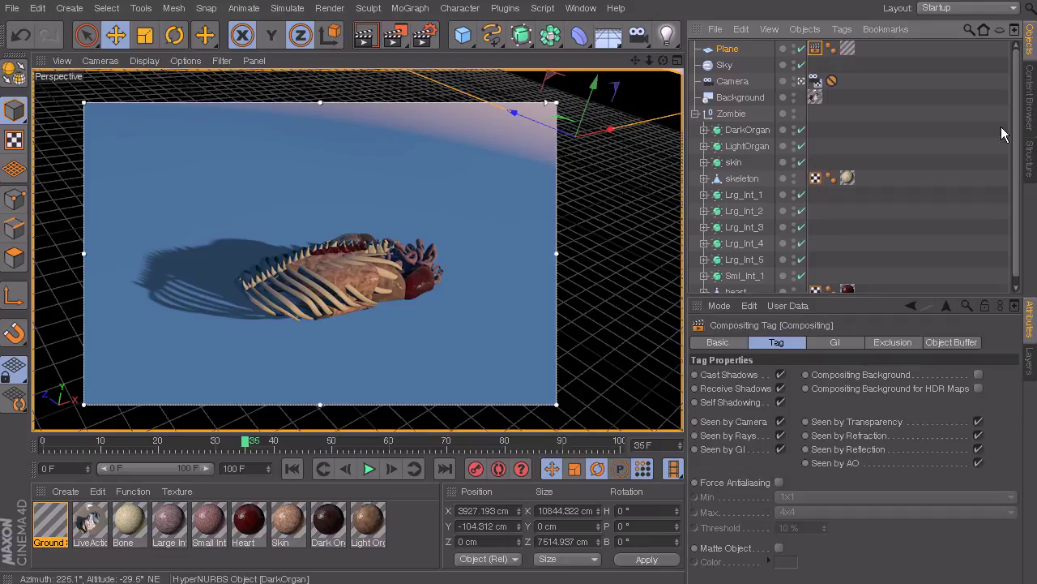
left_click_drag(815, 50, 817, 66)
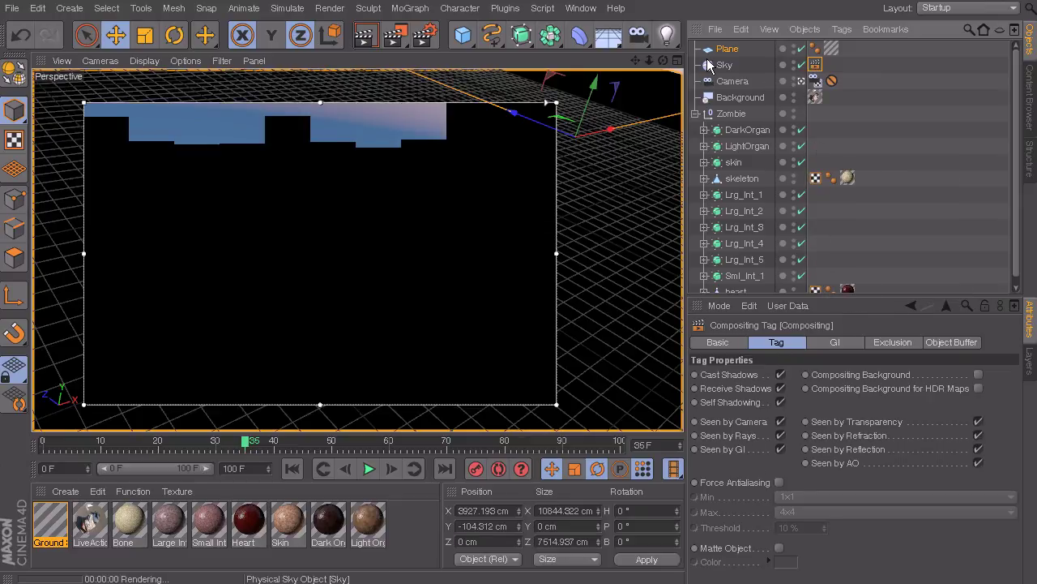
- Disable Seen by Camera and Seen by Transparency in the Sky's Compositing tag and refresh the render preview
left_click(781, 421)
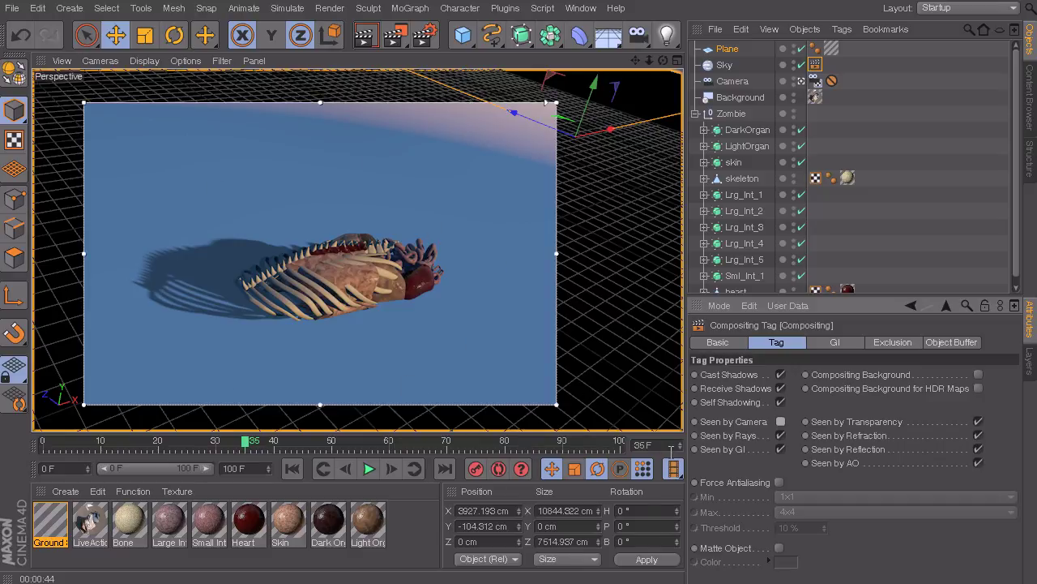
left_click(978, 422)
key("ctrl+r")
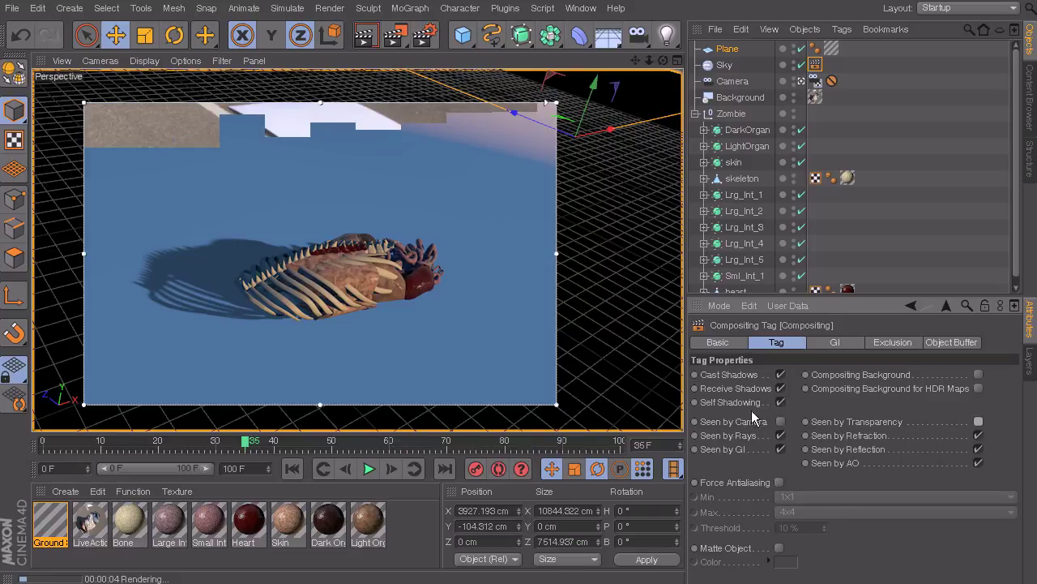
left_click(516, 324)
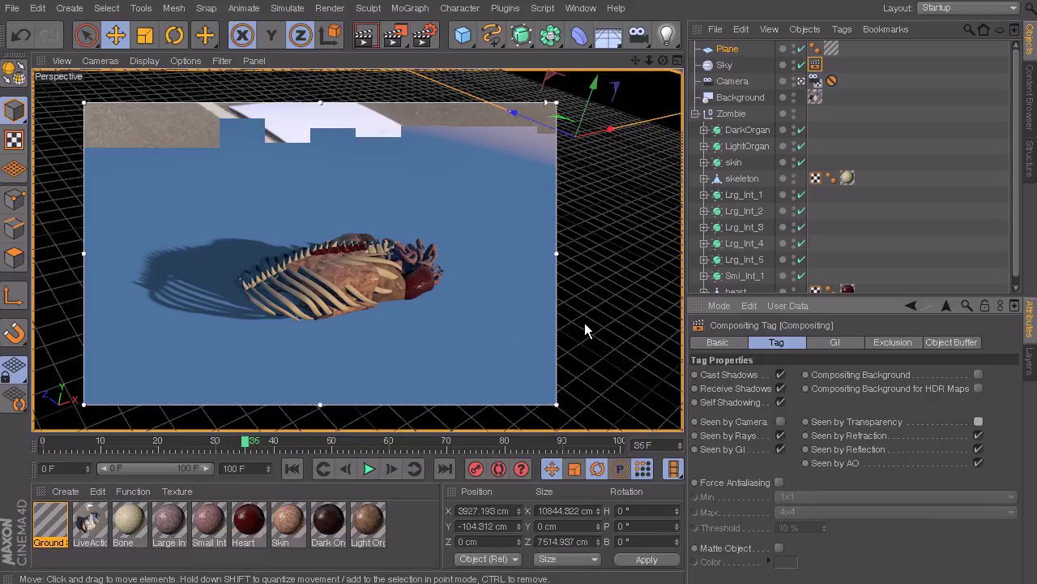
key("ctrl+r")
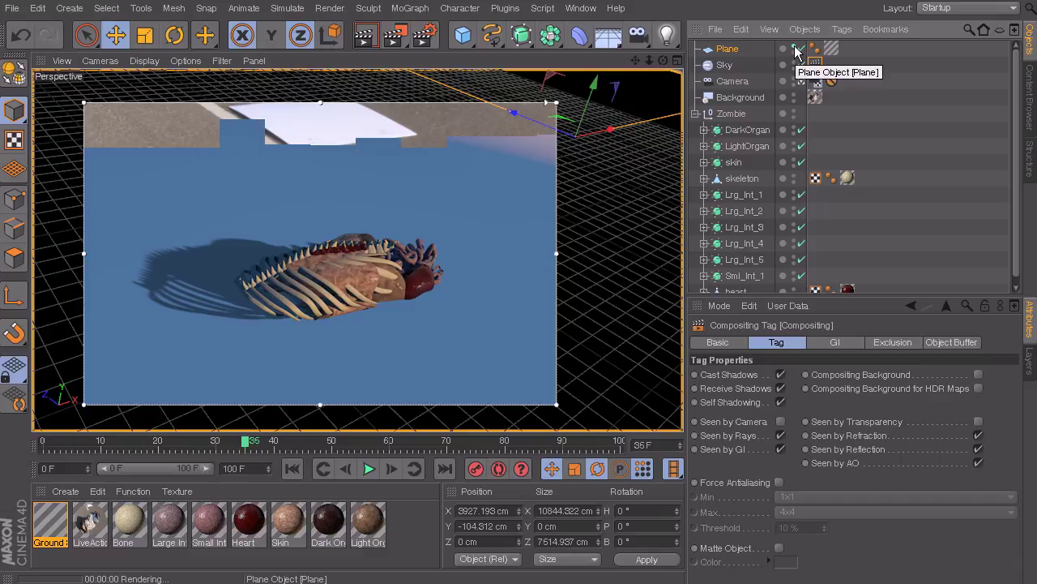
- Hide the Plane in the viewport and the Background object in renders, and refresh the render preview
left_click(795, 48)
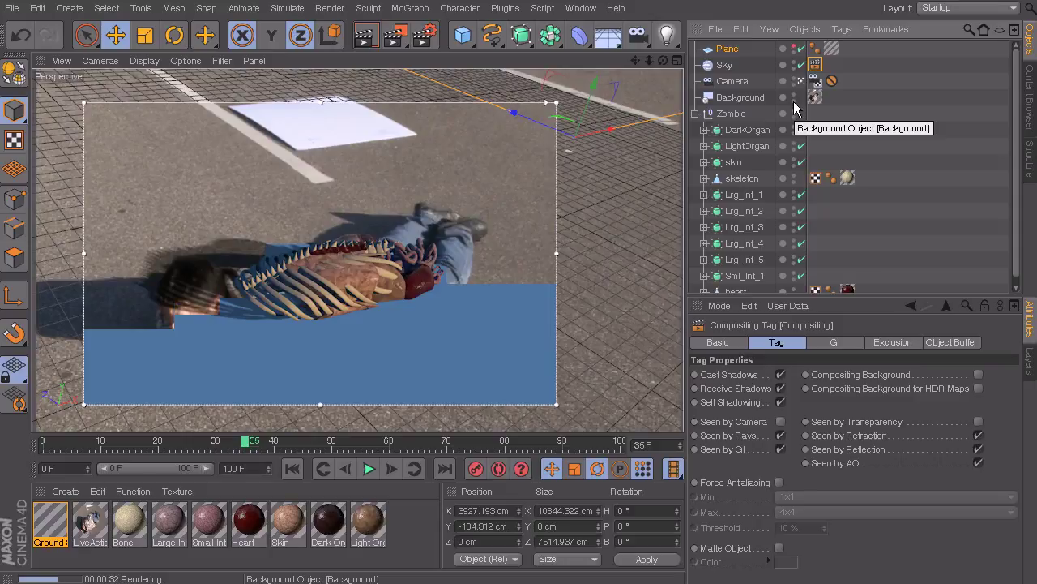
left_click(795, 103)
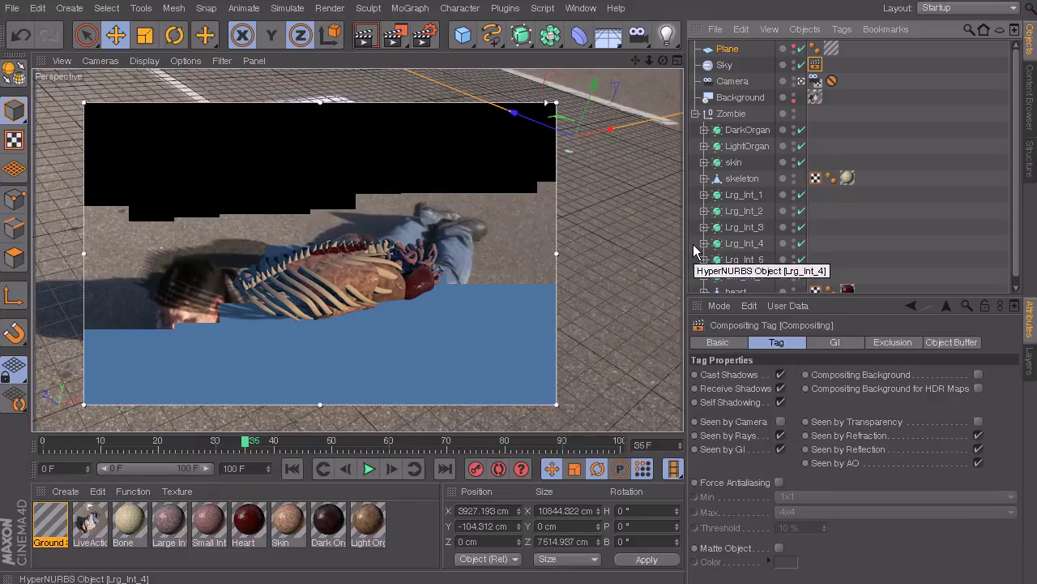
key("ctrl+r")
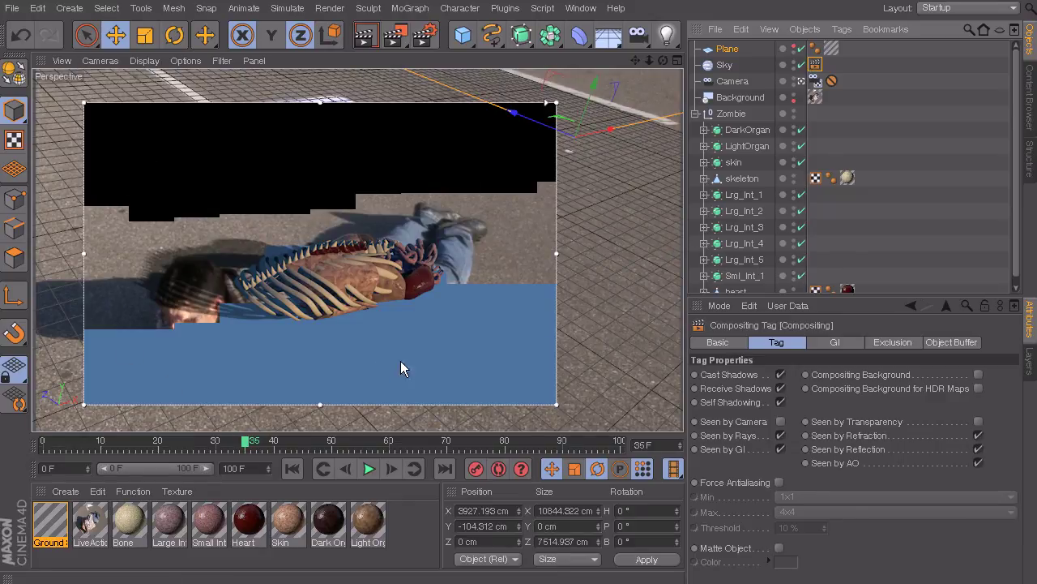
key("ctrl+r")
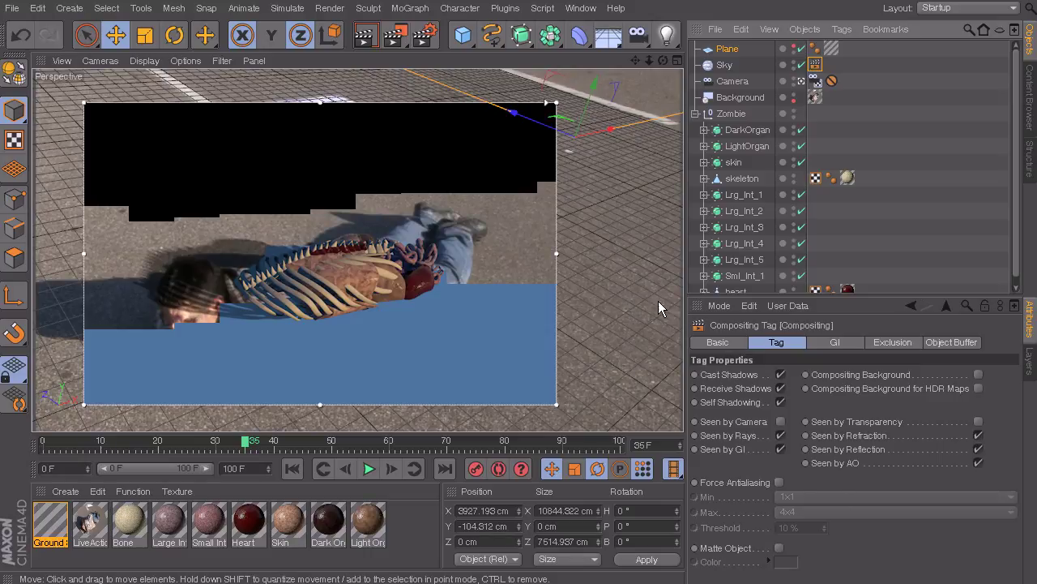
key("ctrl+r")
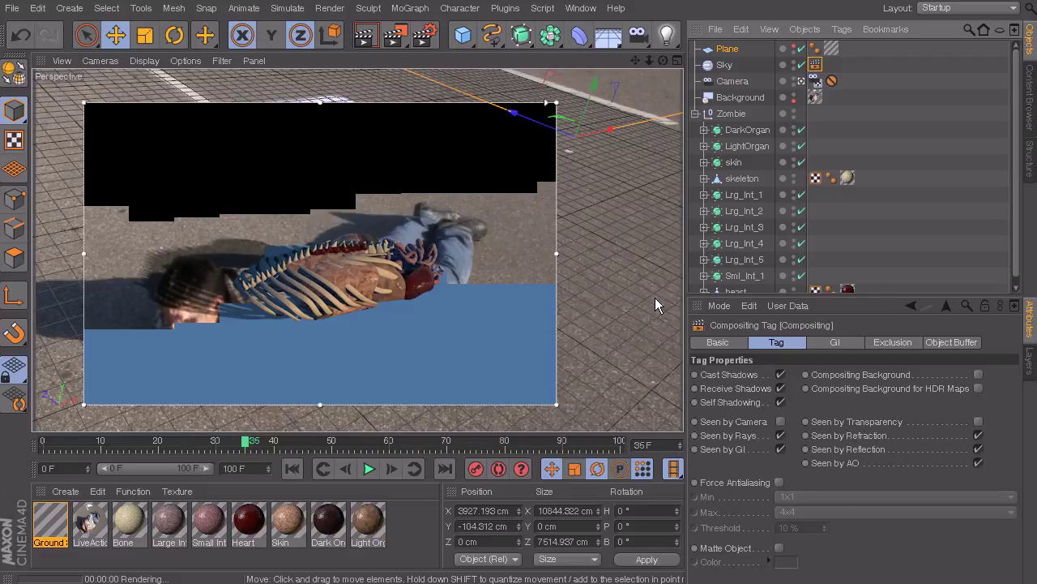